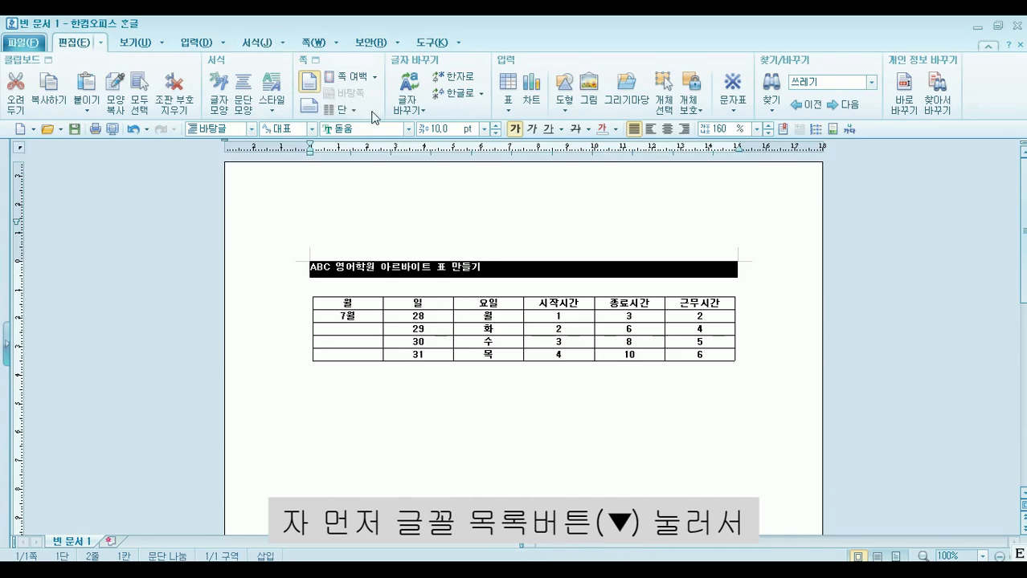
Step: Format the title line in the 굴림 font at 20 pt and center it
{"action": "left_click", "coordinate": [407, 129]}
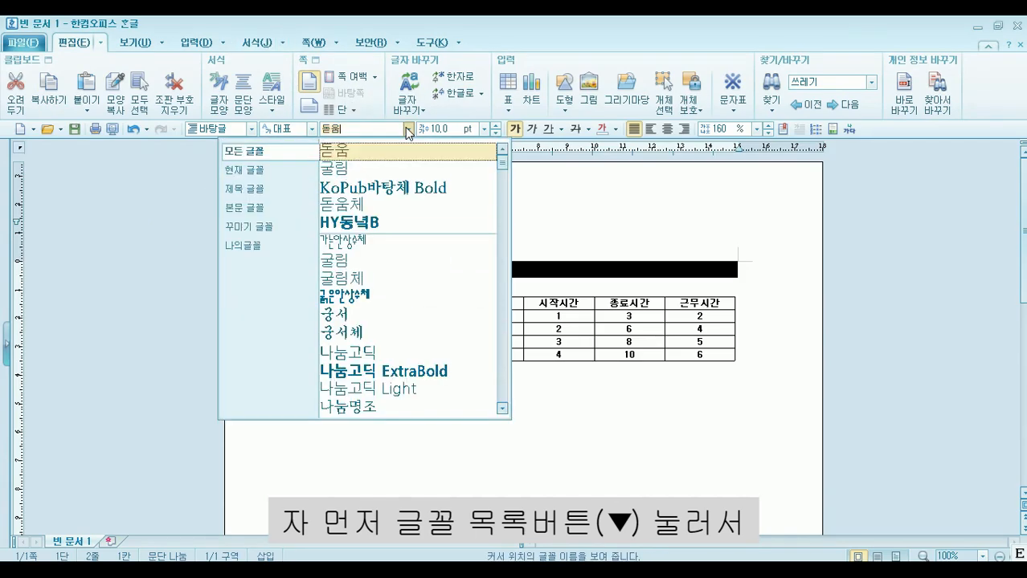
{"action": "left_click", "coordinate": [396, 167]}
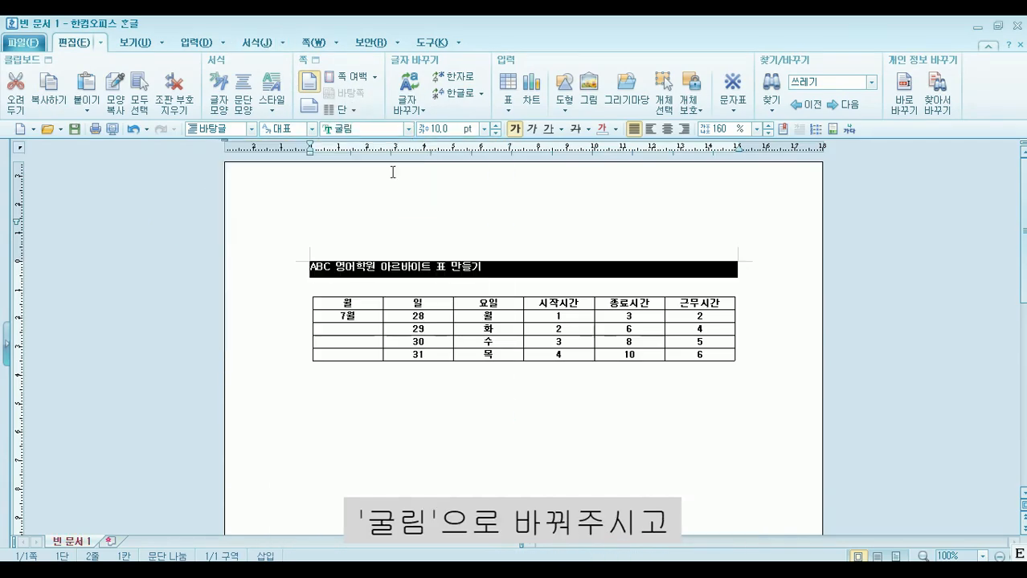
{"action": "left_click", "coordinate": [484, 129]}
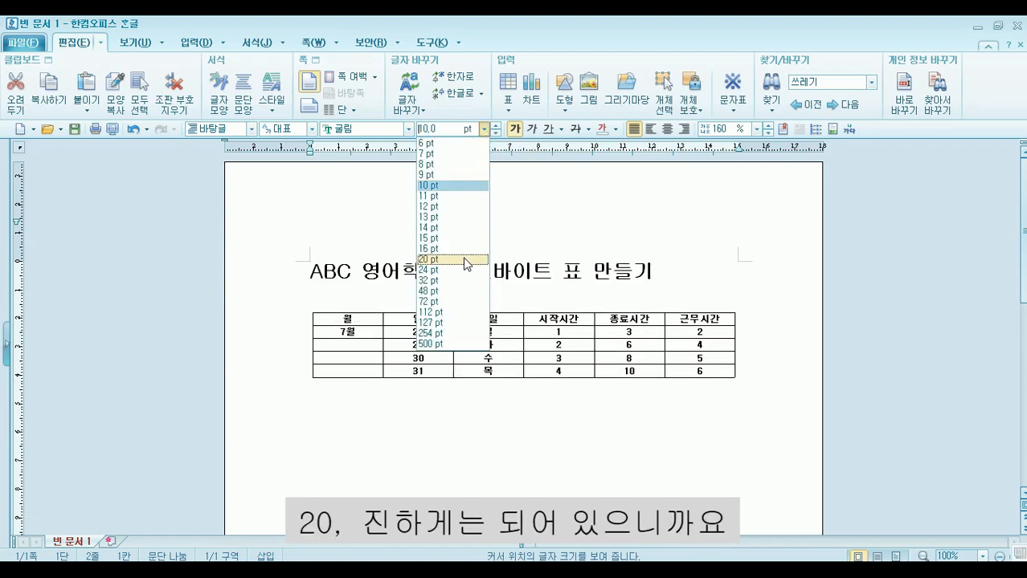
{"action": "left_click", "coordinate": [468, 260]}
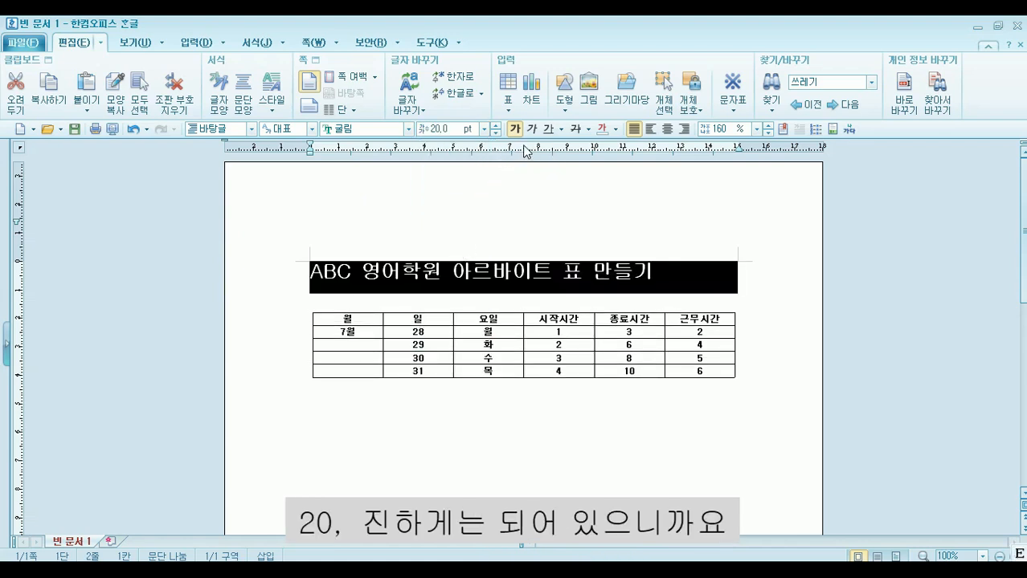
{"action": "left_click", "coordinate": [667, 135]}
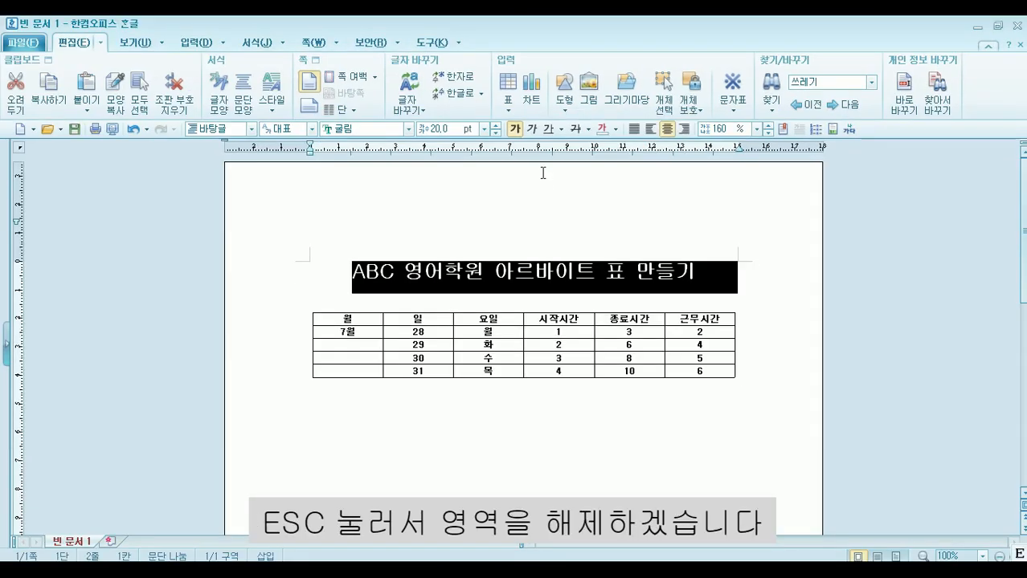
{"action": "key", "text": "Escape"}
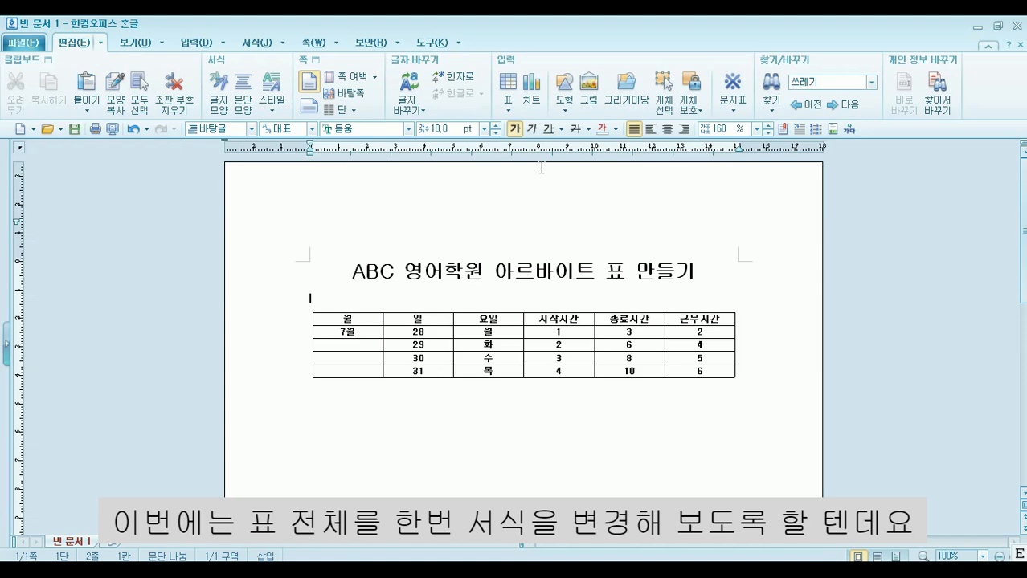
Step: Select all cells of the table and enlarge every row's height by five increments
{"action": "scroll", "coordinate": [447, 266], "scroll_direction": "down", "scroll_amount": 2}
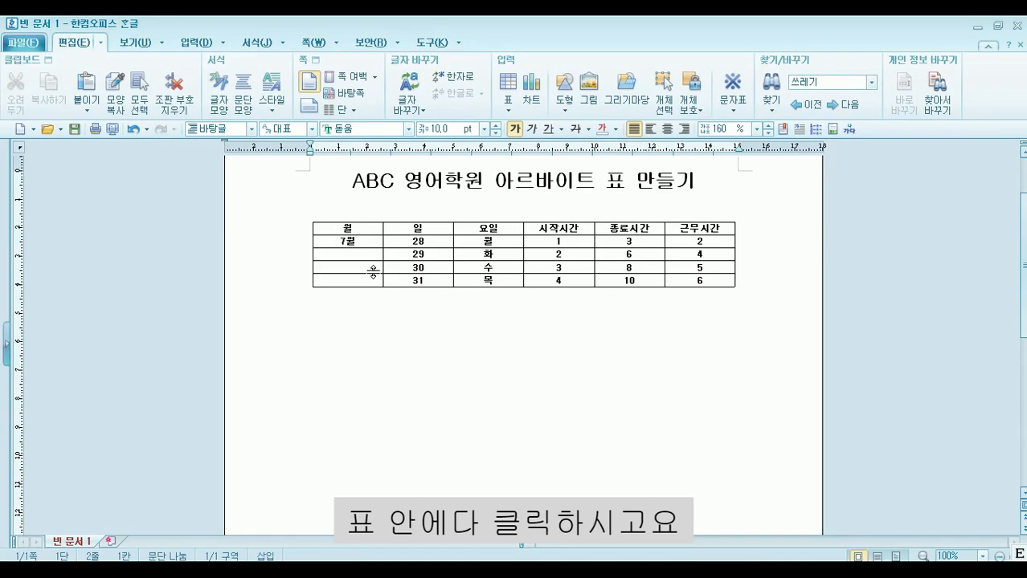
{"action": "left_click", "coordinate": [373, 256]}
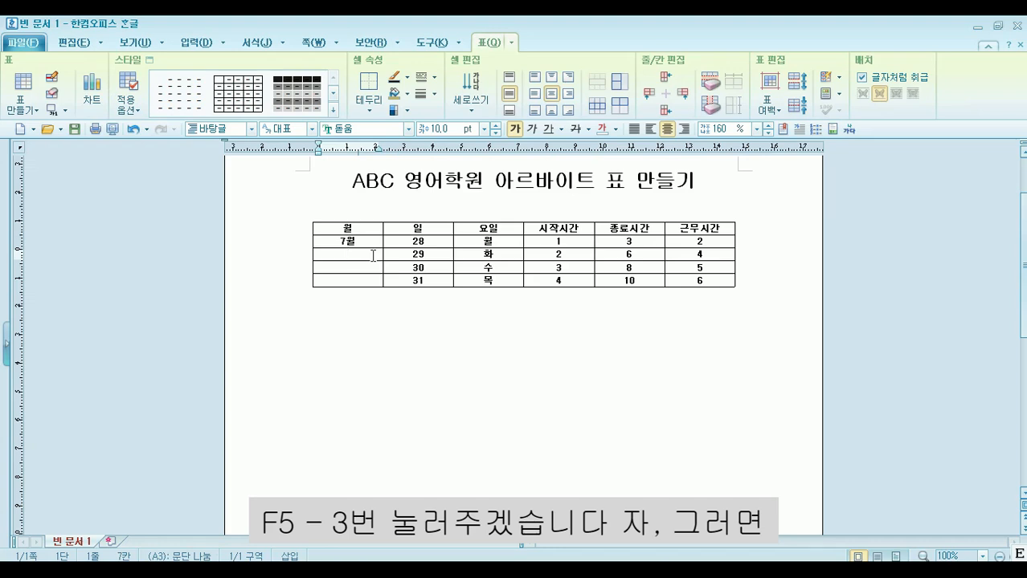
{"action": "key", "text": "F5"}
{"action": "key", "text": "F5"}
{"action": "key", "text": "F5"}
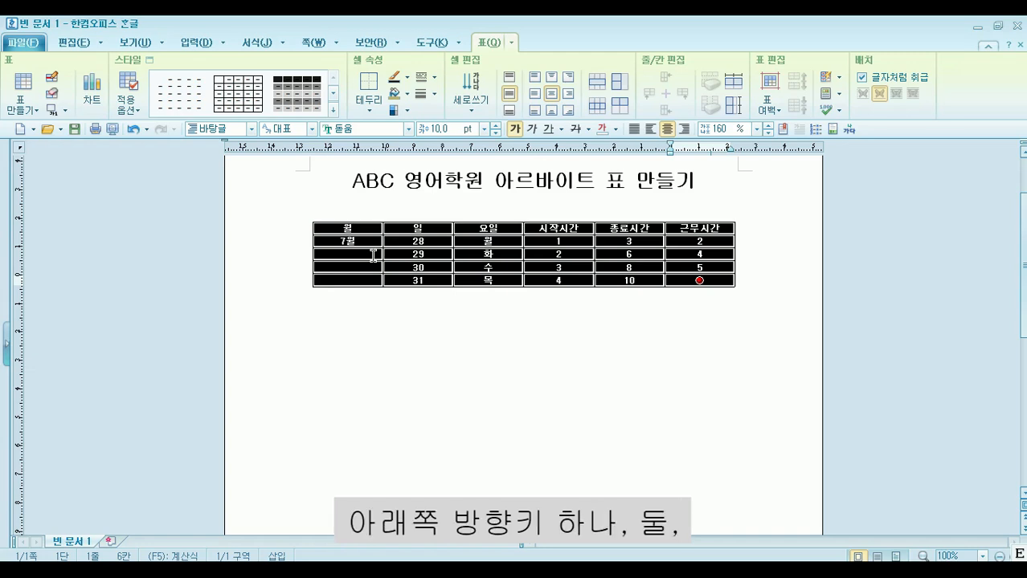
{"action": "key", "text": "ctrl+Down"}
{"action": "key", "text": "ctrl+Down"}
{"action": "key", "text": "ctrl+Down"}
{"action": "key", "text": "ctrl+Down"}
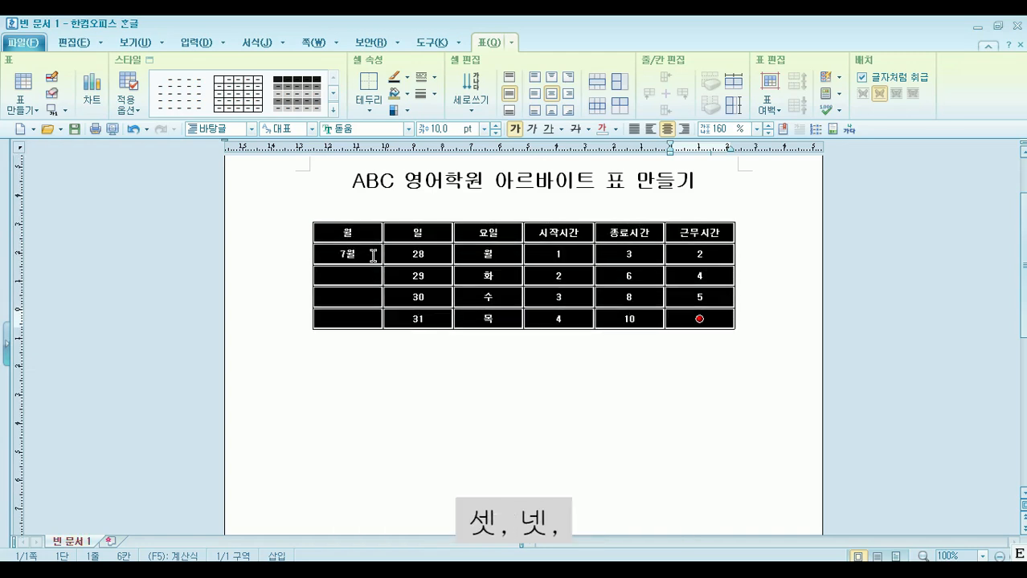
{"action": "key", "text": "ctrl+Down"}
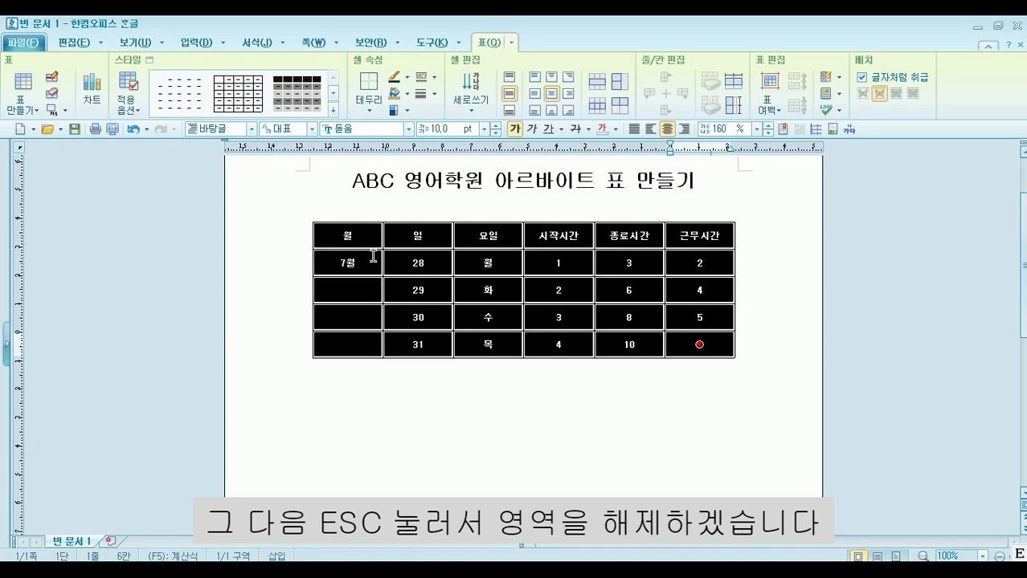
{"action": "key", "text": "Escape"}
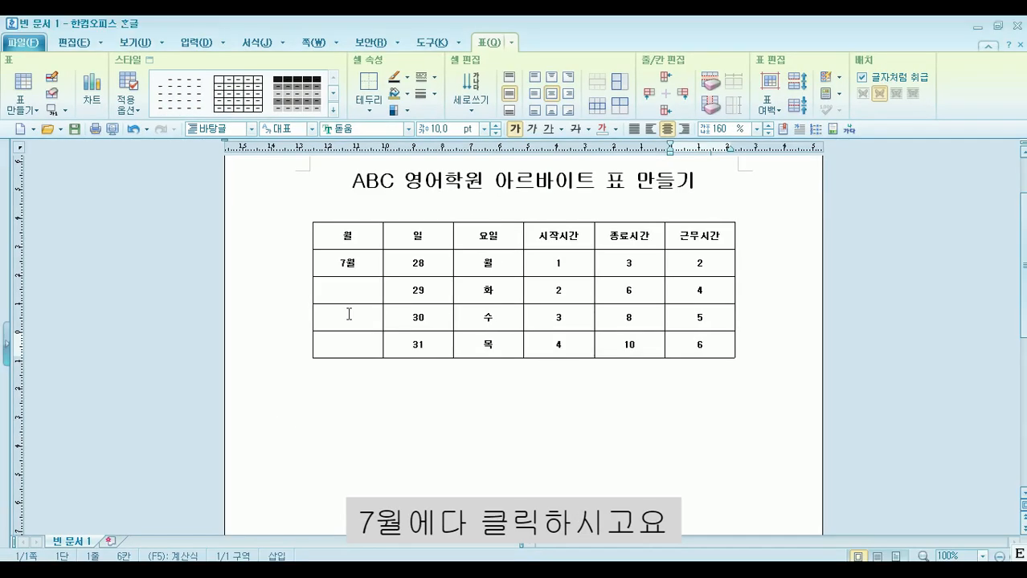
Step: Merge the 7월 cell with the three empty cells below it in the 월 column
{"action": "left_click", "coordinate": [358, 266]}
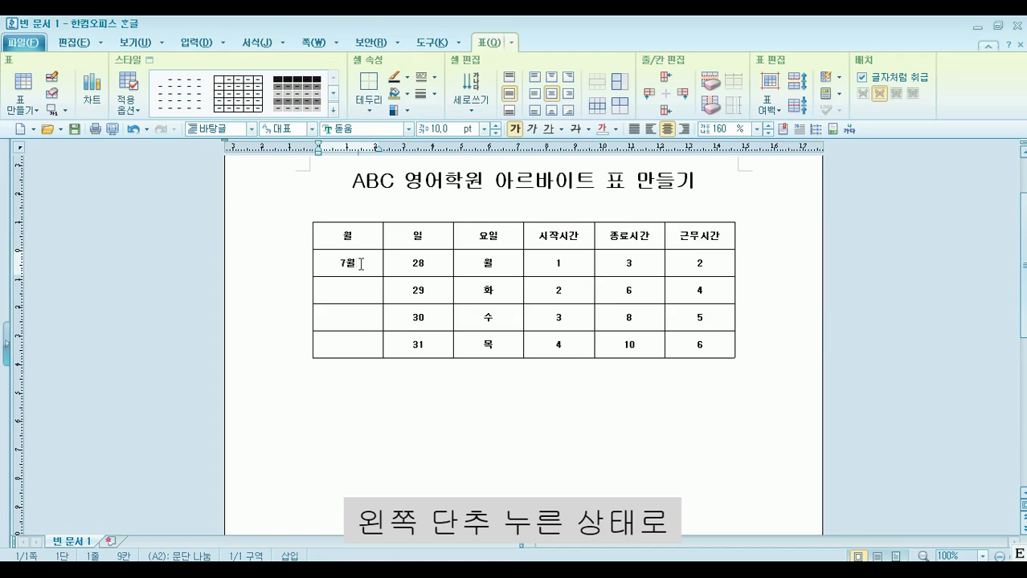
{"action": "left_click_drag", "start_coordinate": [360, 266], "coordinate": [354, 342]}
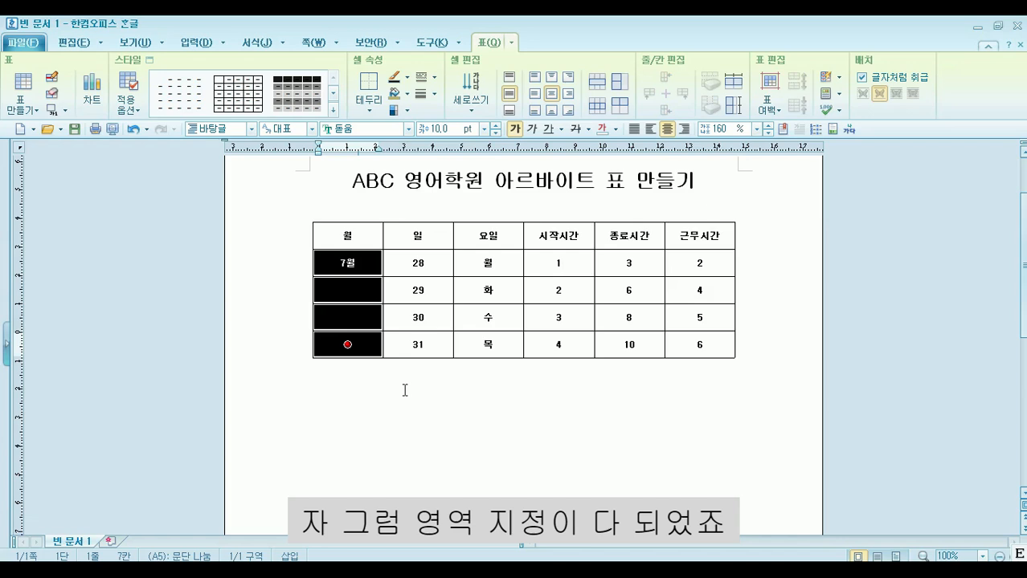
{"action": "scroll", "coordinate": [405, 391], "scroll_direction": "up", "scroll_amount": 5}
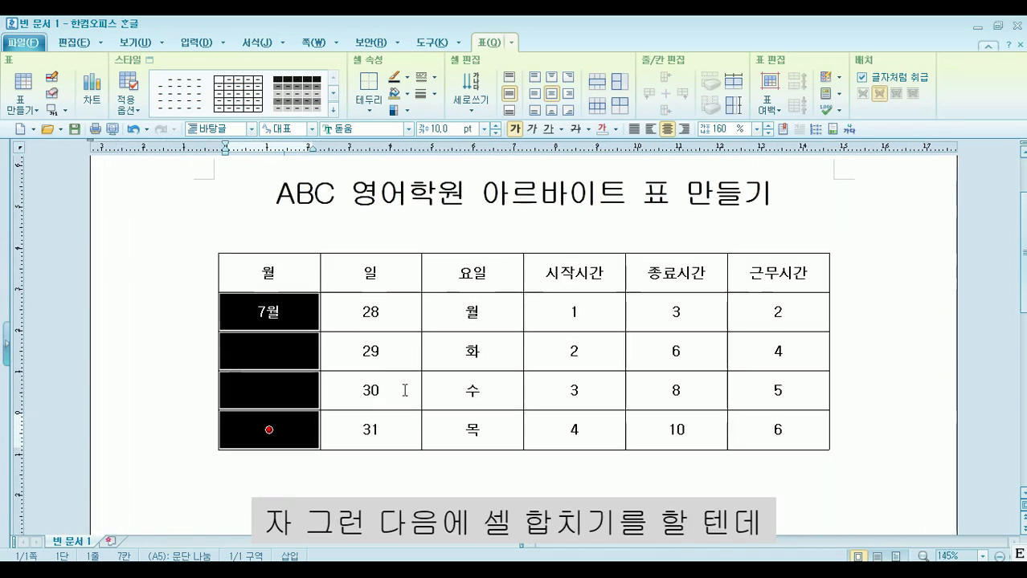
{"action": "scroll", "coordinate": [398, 486], "scroll_direction": "down", "scroll_amount": 1}
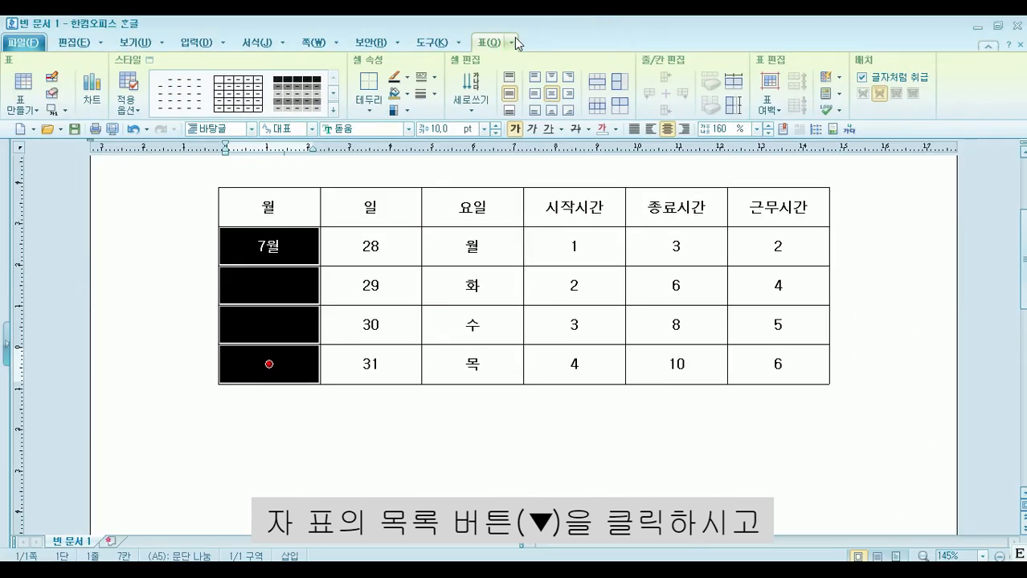
{"action": "left_click", "coordinate": [513, 42]}
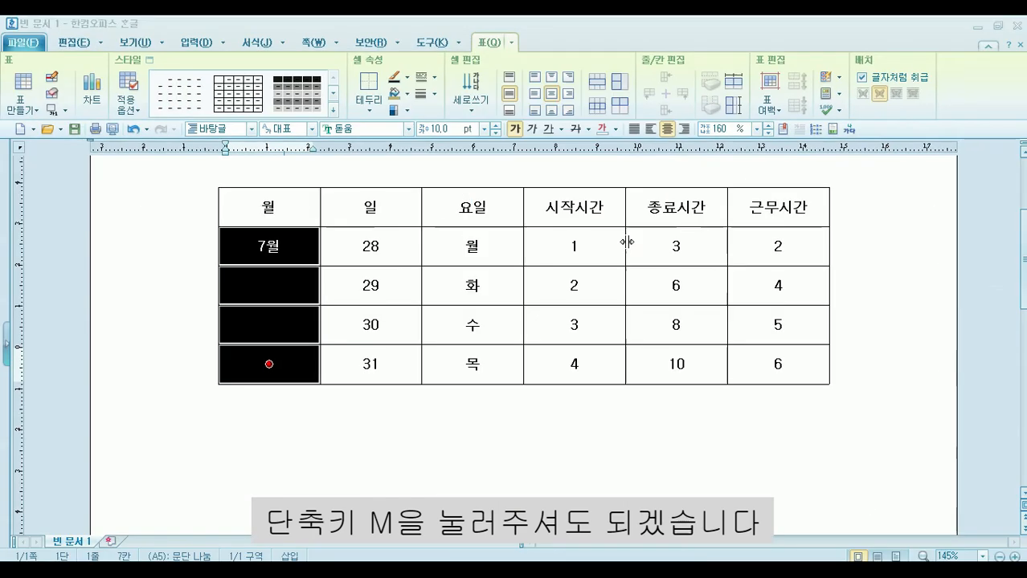
{"action": "left_click", "coordinate": [507, 43]}
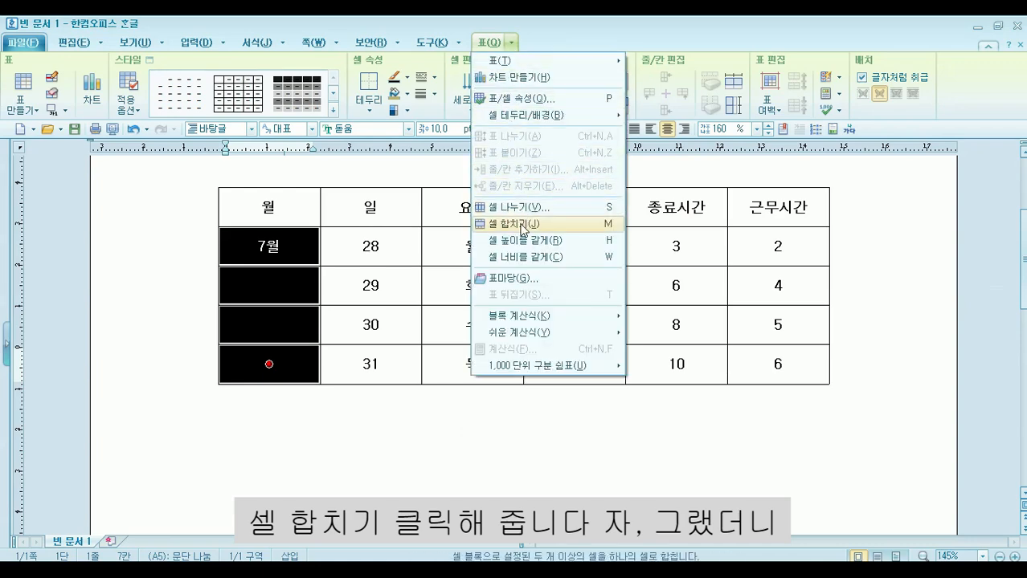
{"action": "left_click", "coordinate": [521, 227]}
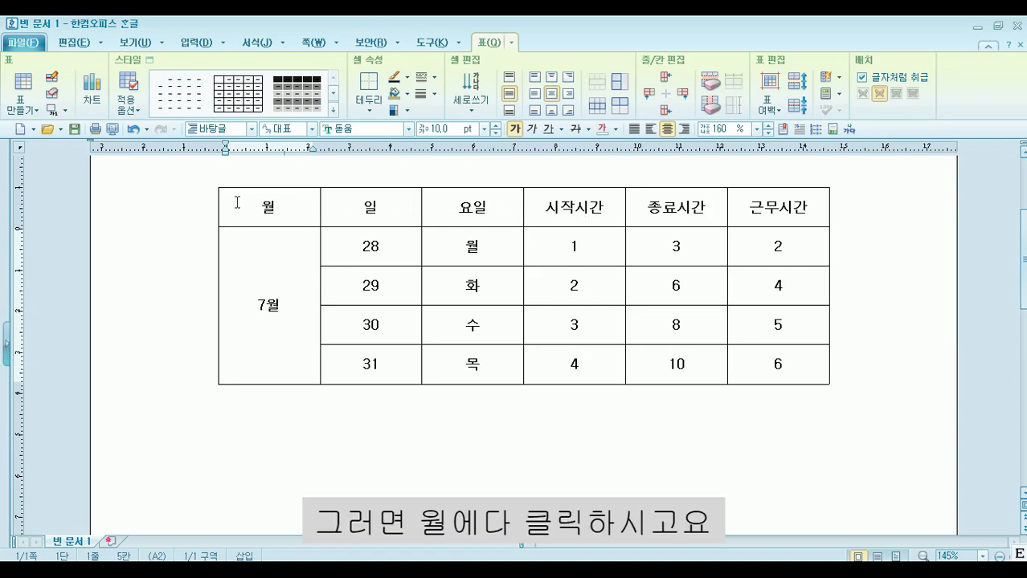
Step: Fill the table's header row from 월 to 근무시간 with a solid yellow background color
{"action": "left_click", "coordinate": [237, 201]}
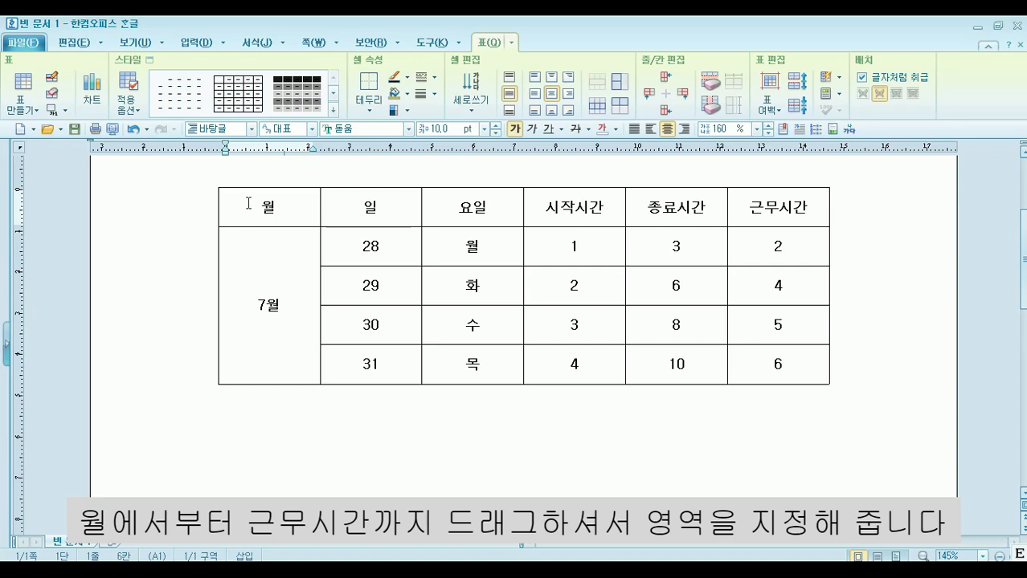
{"action": "left_click_drag", "start_coordinate": [238, 202], "coordinate": [755, 206]}
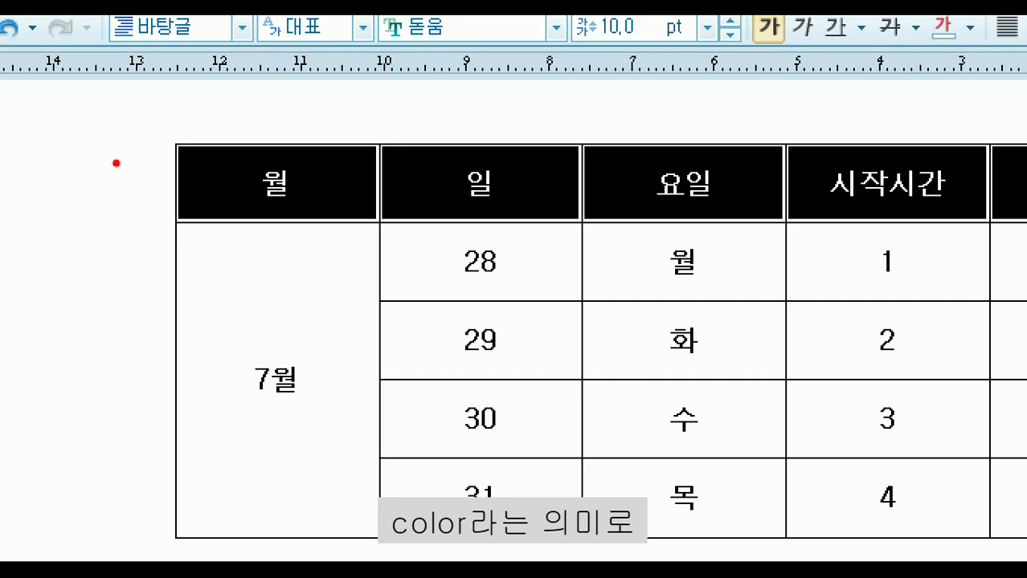
{"action": "mouse_move", "coordinate": [117, 160]}
{"action": "left_mouse_down"}
{"action": "mouse_move", "coordinate": [80, 147]}
{"action": "mouse_move", "coordinate": [26, 205]}
{"action": "mouse_move", "coordinate": [62, 268]}
{"action": "mouse_move", "coordinate": [154, 229]}
{"action": "left_mouse_up"}
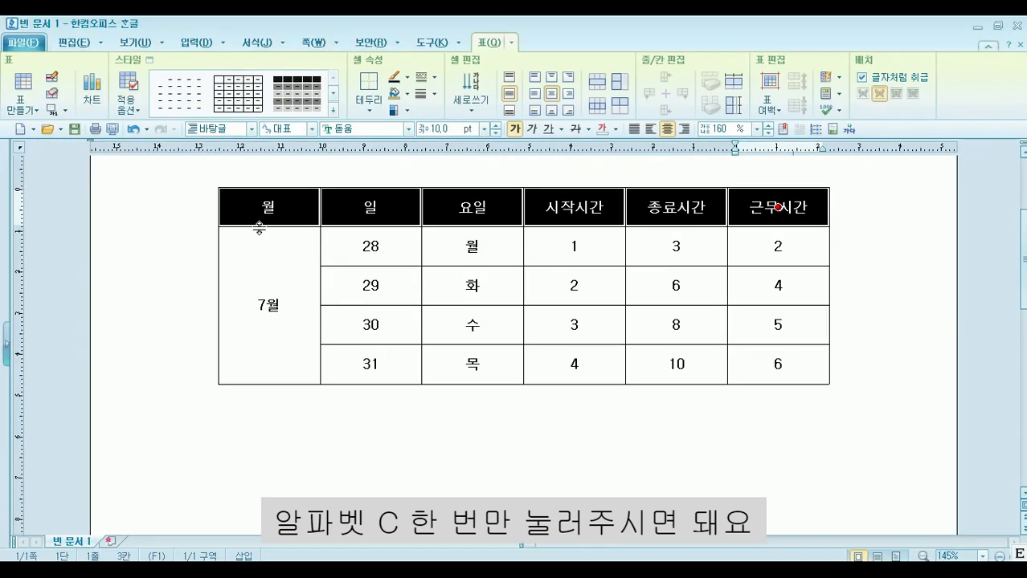
{"action": "key", "text": "c"}
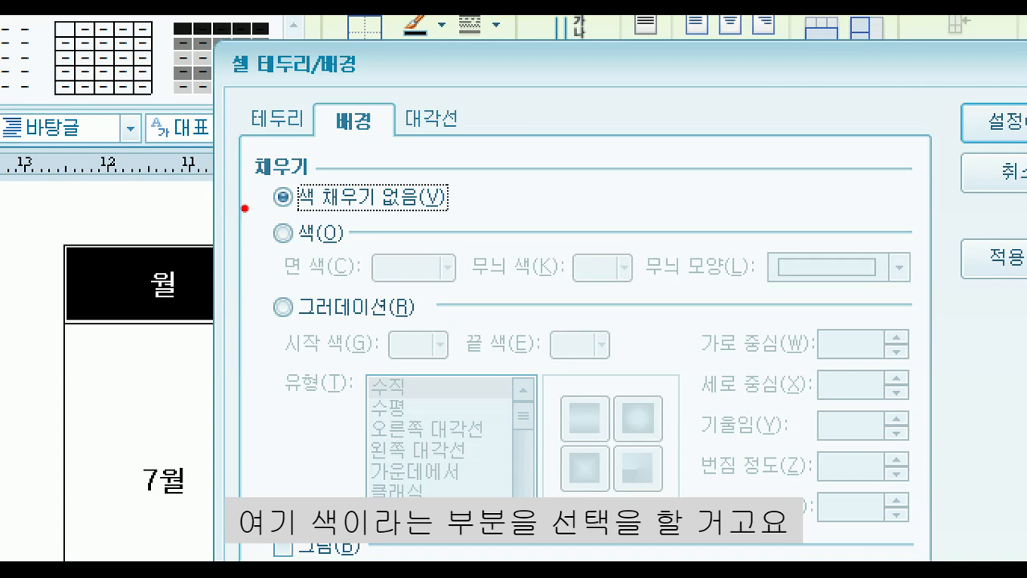
{"action": "mouse_move", "coordinate": [244, 208]}
{"action": "left_mouse_down"}
{"action": "mouse_move", "coordinate": [271, 274]}
{"action": "mouse_move", "coordinate": [472, 295]}
{"action": "left_mouse_up"}
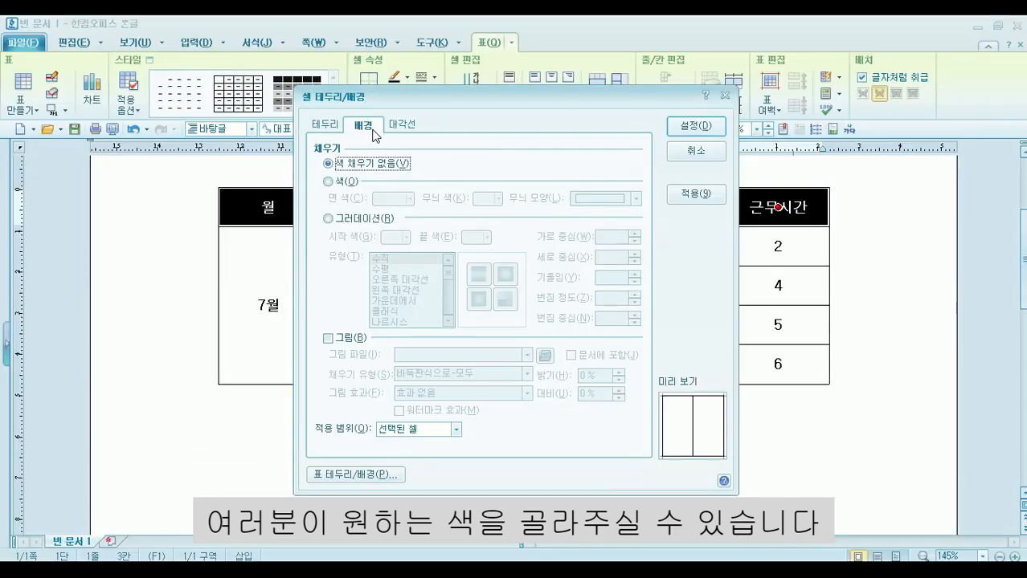
{"action": "left_click", "coordinate": [337, 183]}
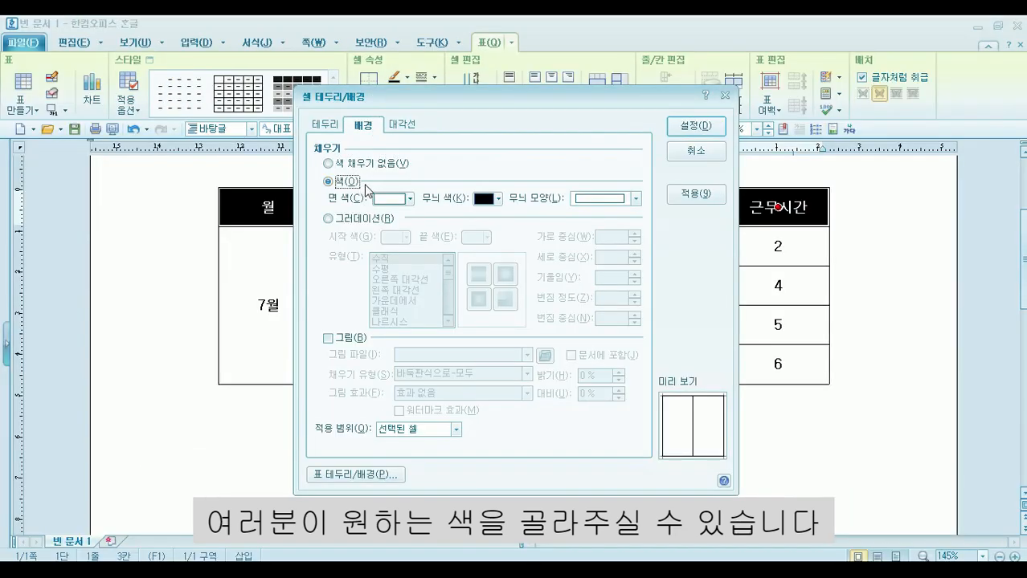
{"action": "left_click", "coordinate": [389, 200]}
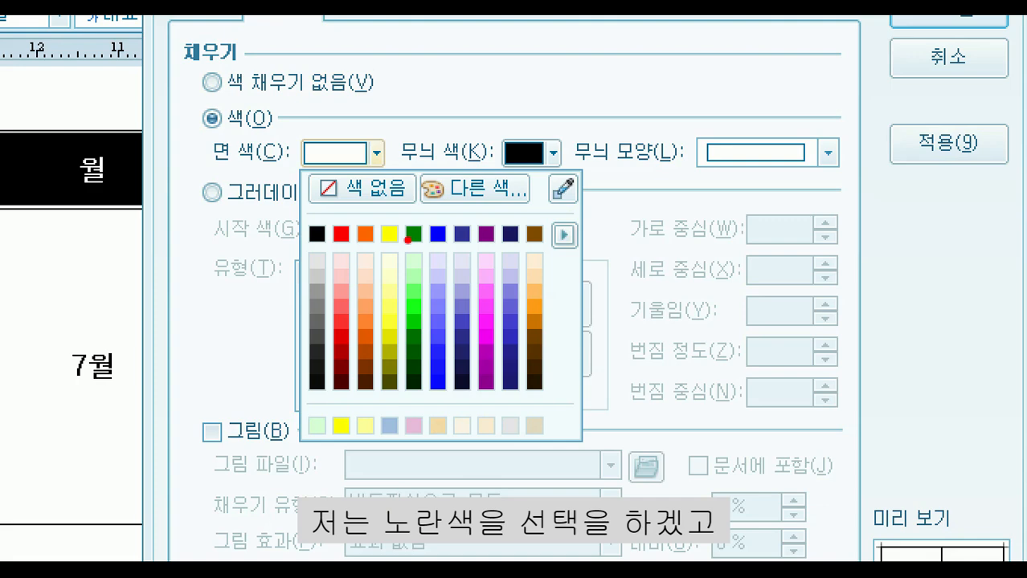
{"action": "key", "text": "Escape"}
{"action": "left_click", "coordinate": [409, 198]}
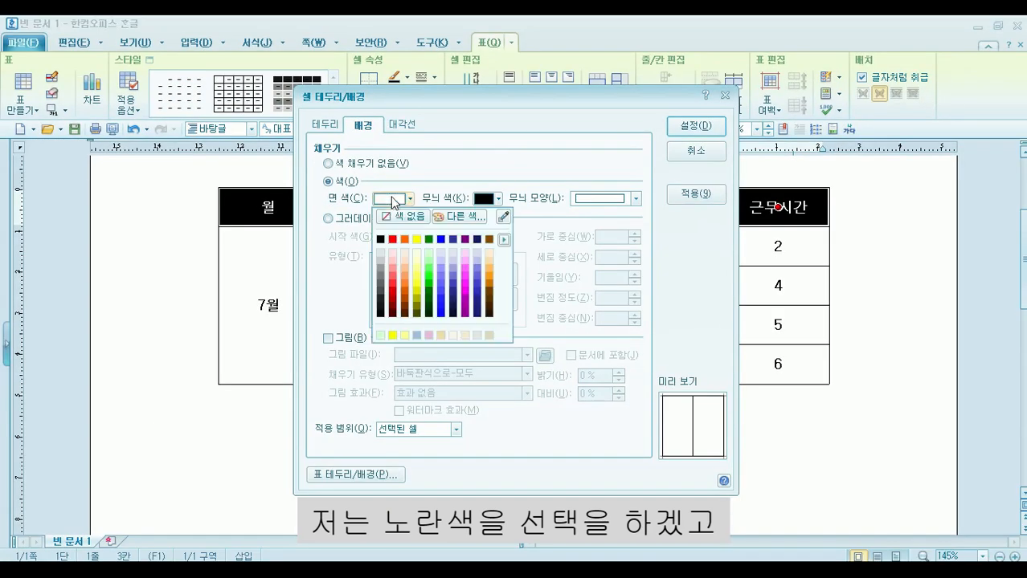
{"action": "left_click", "coordinate": [414, 237]}
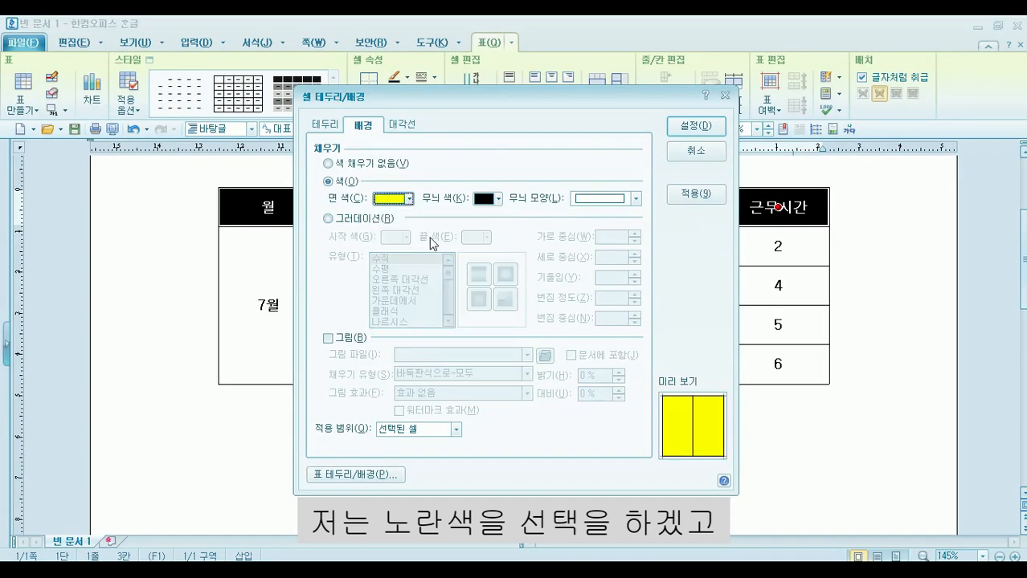
{"action": "left_click", "coordinate": [684, 129]}
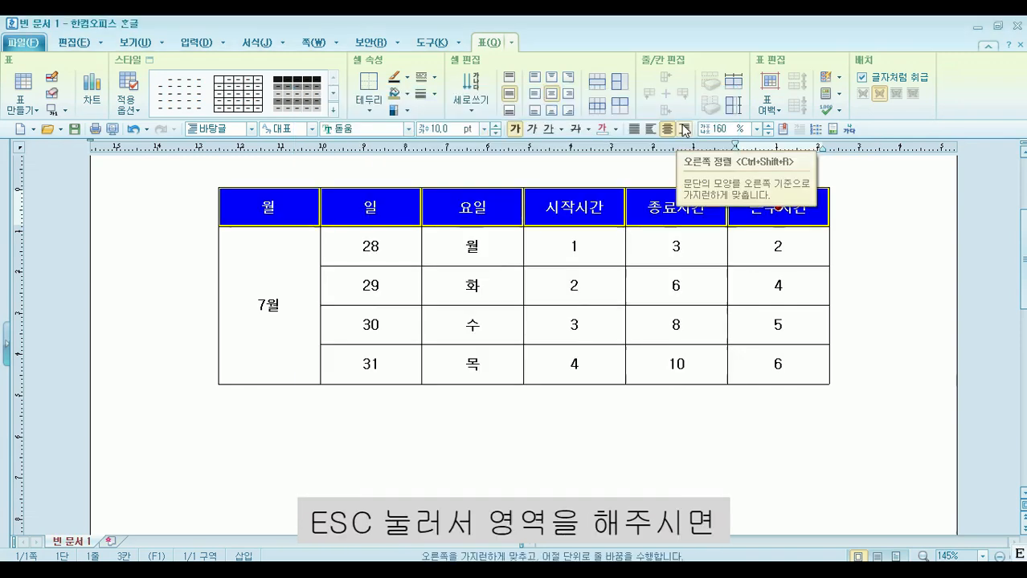